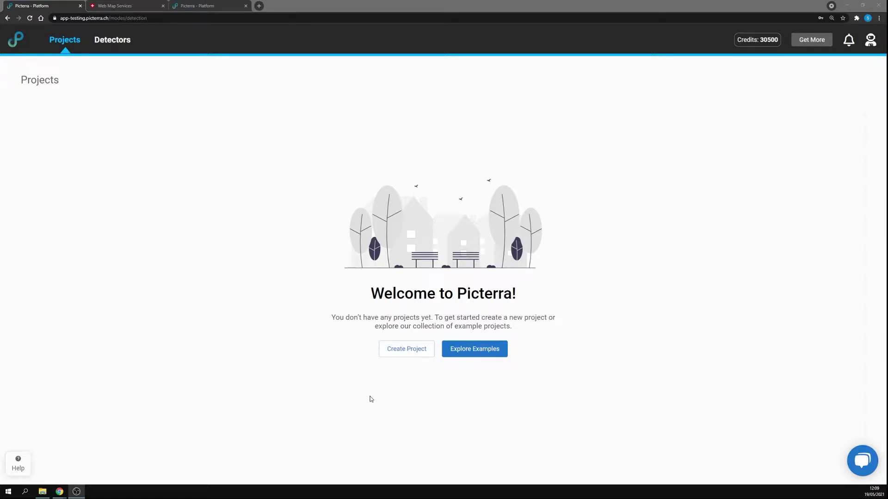
Create a project called 'Tutorial' through the Create Project dialog.
left_click(399, 354)
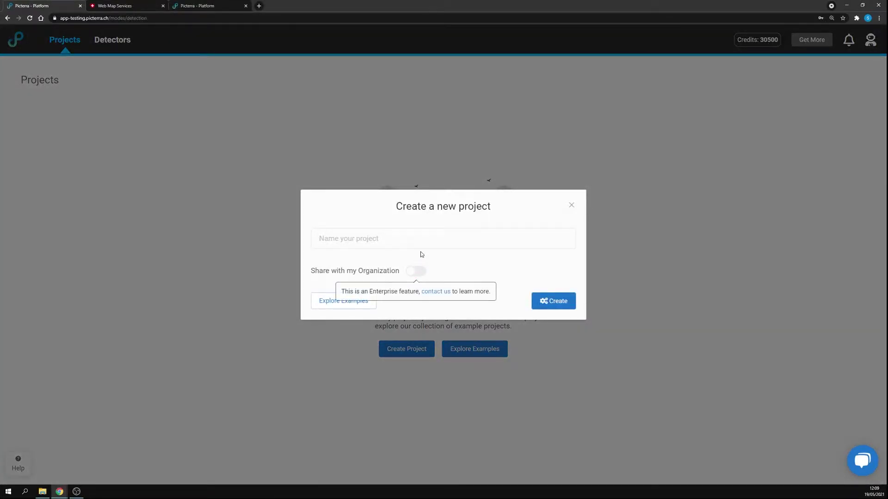
left_click(427, 237)
type("Tutorial")
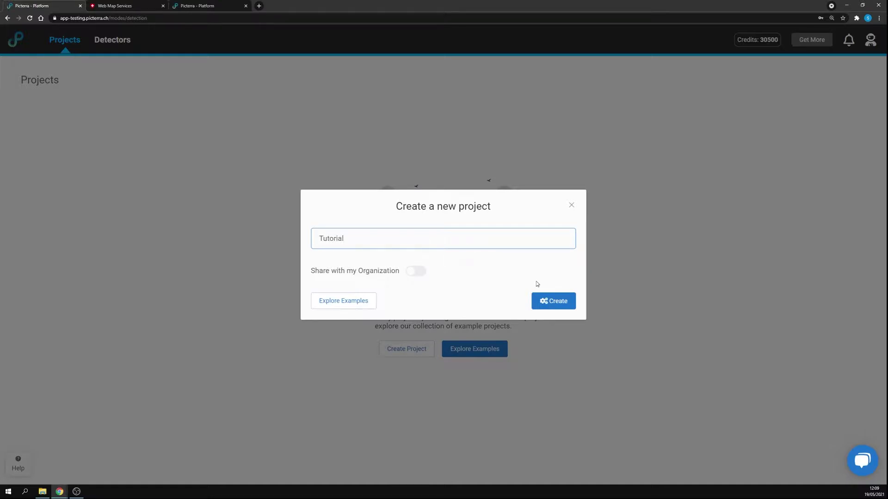
left_click(555, 300)
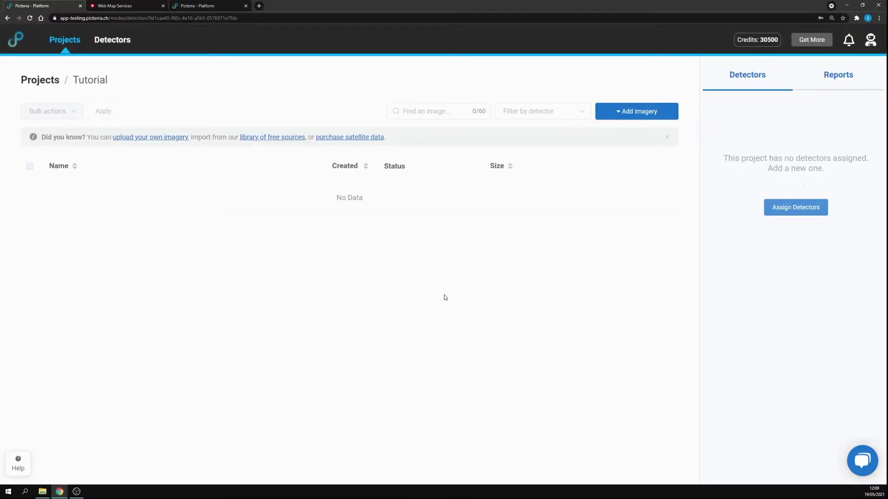
Start an online map imagery import with Switzerland (25cm) as the source.
left_click(644, 114)
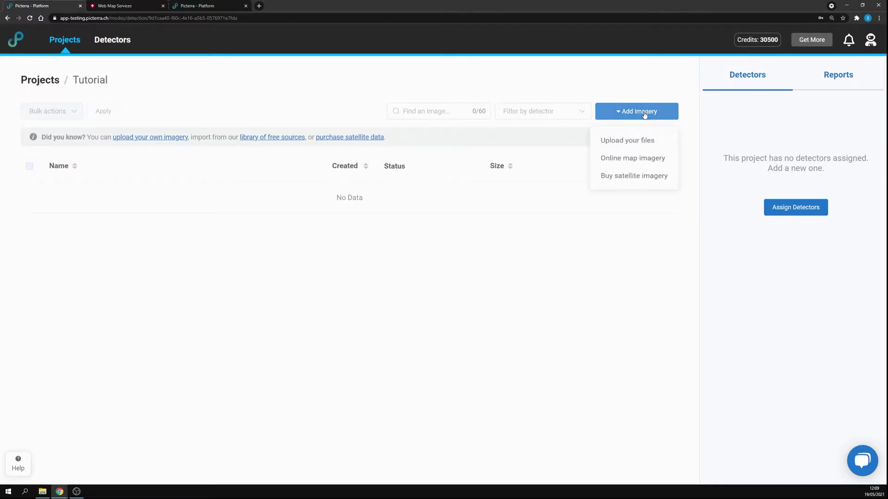
left_click(638, 169)
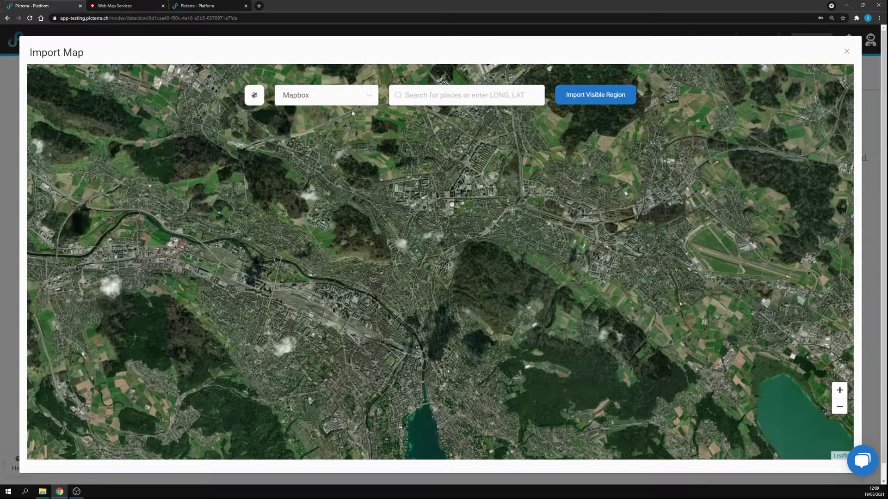
left_click(351, 101)
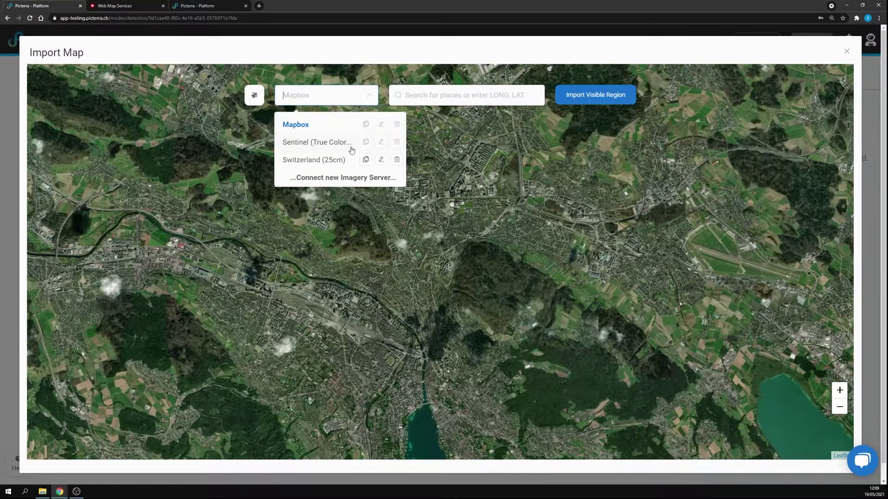
left_click(323, 161)
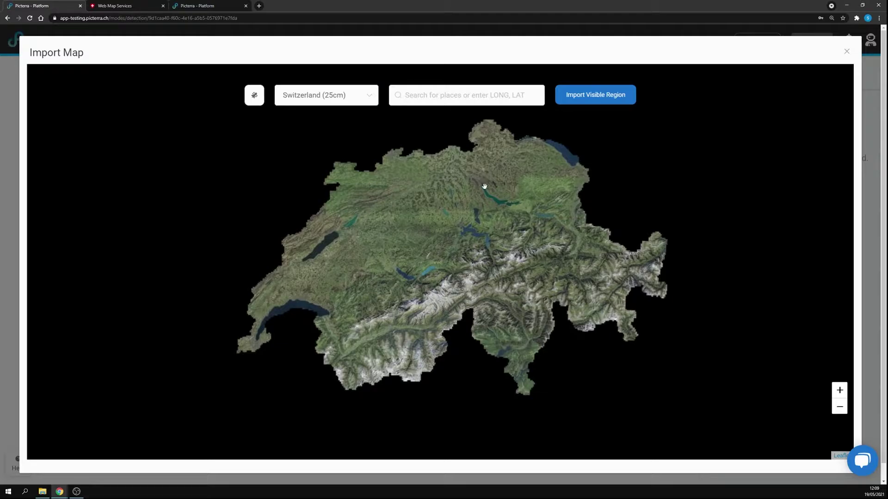
Zoom and pan the map onto central Zurich and the north end of Lake Zurich.
scroll(481, 185, "up", 2)
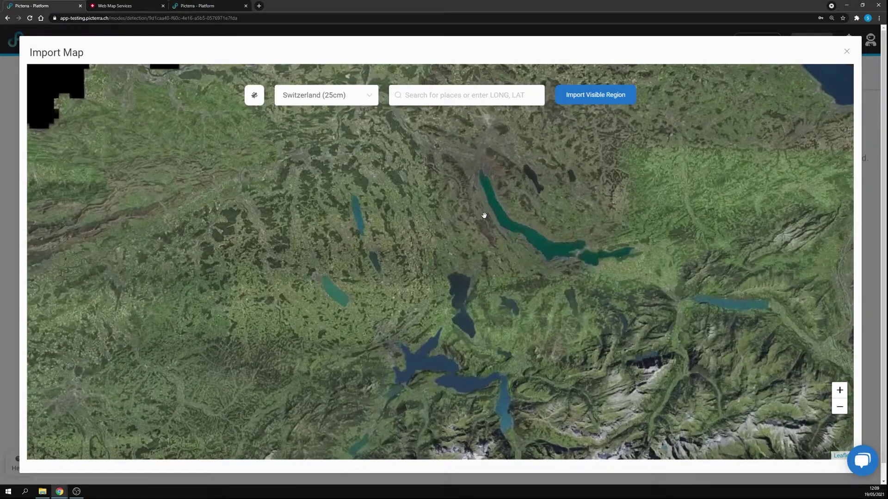
left_click_drag(483, 214, 480, 254)
scroll(480, 207, "up", 2)
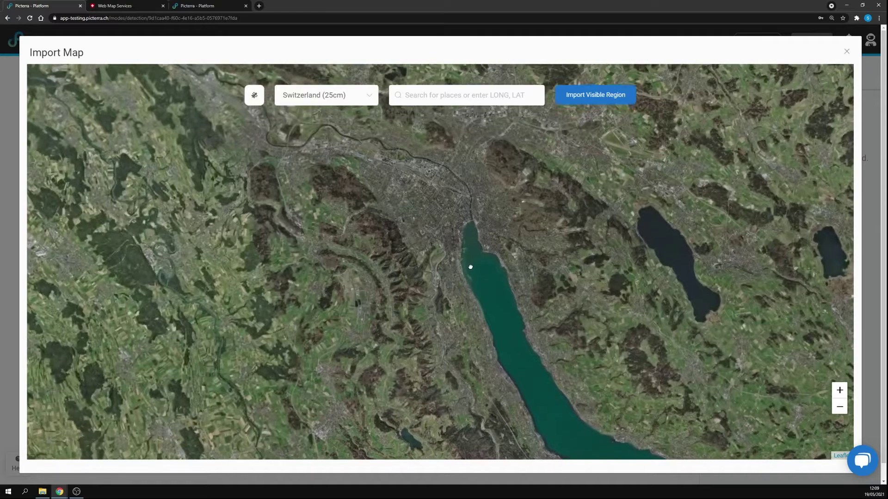
left_click_drag(474, 204, 471, 248)
scroll(464, 214, "up", 2)
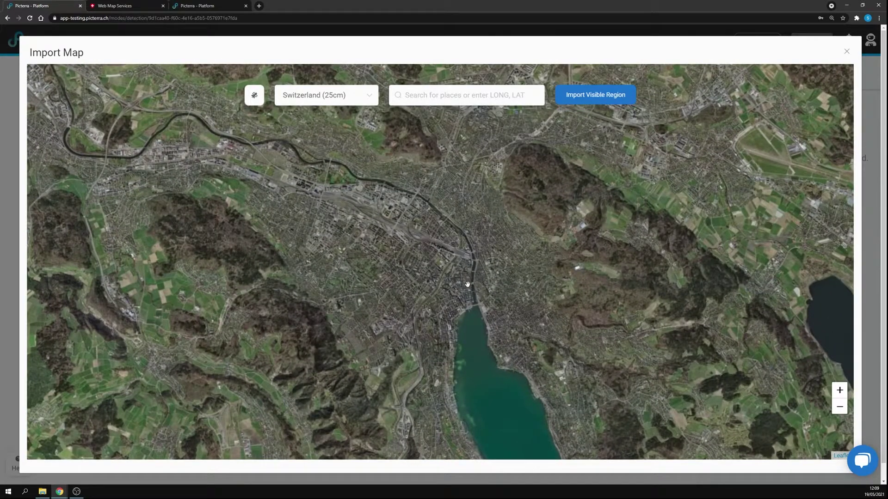
Import the visible map region into the project under the name Zurich.
left_click(591, 96)
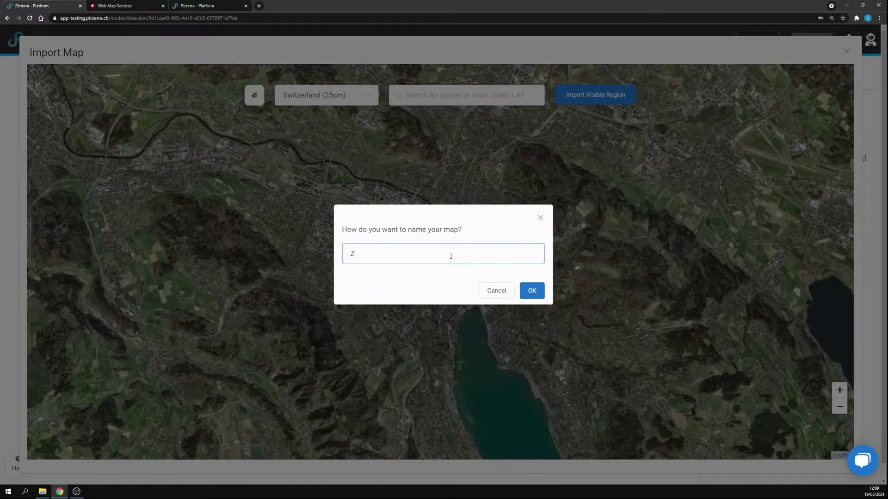
left_click(534, 293)
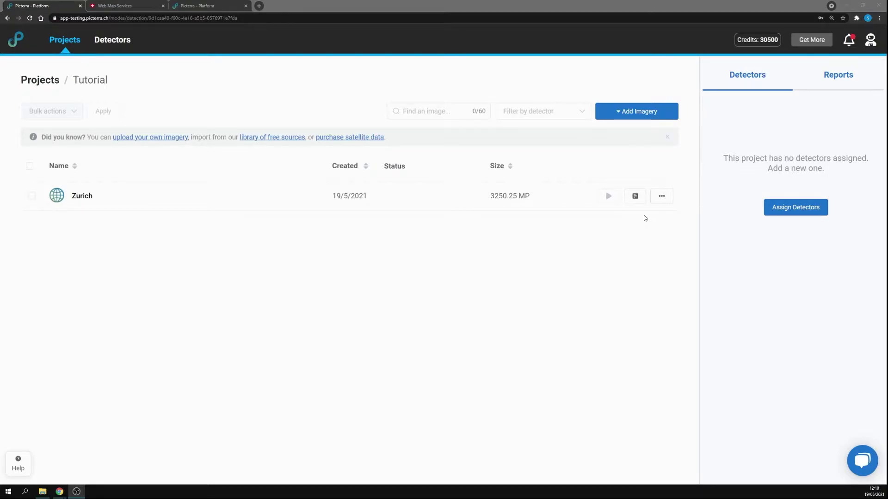
Start a new Count detector named 'Tutorial vehicles' using Vehicles as the base model.
left_click(118, 42)
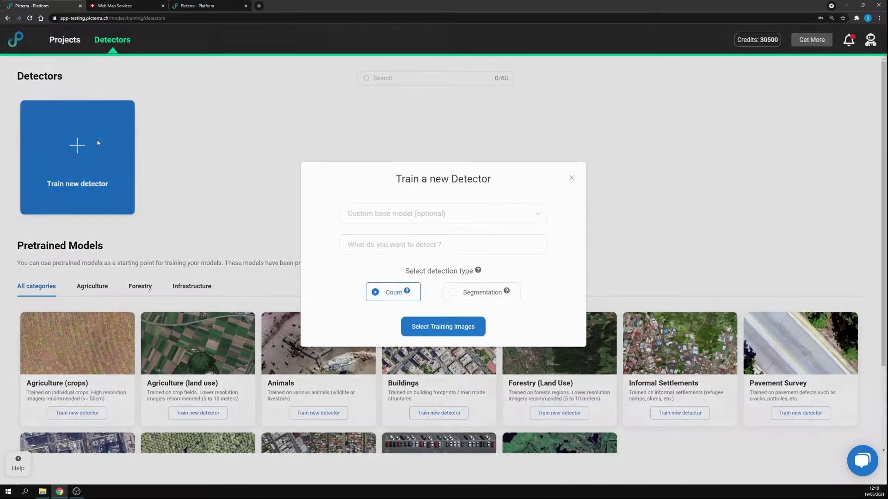
left_click(93, 141)
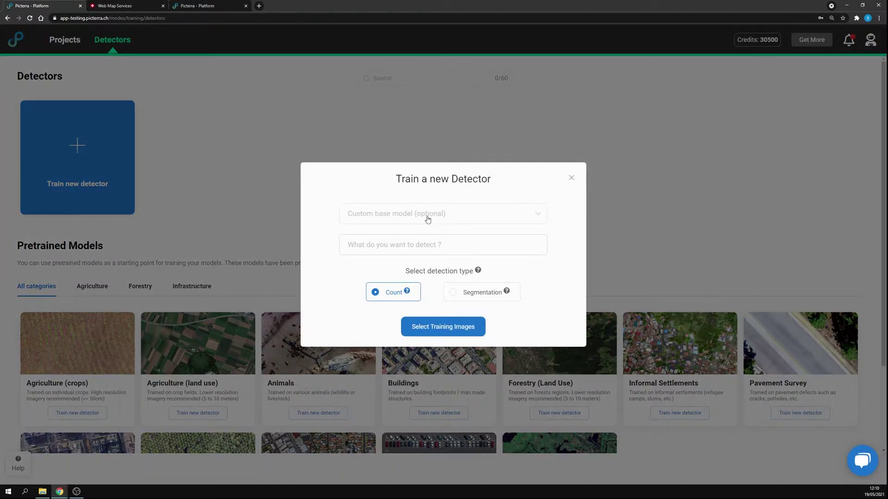
left_click(427, 227)
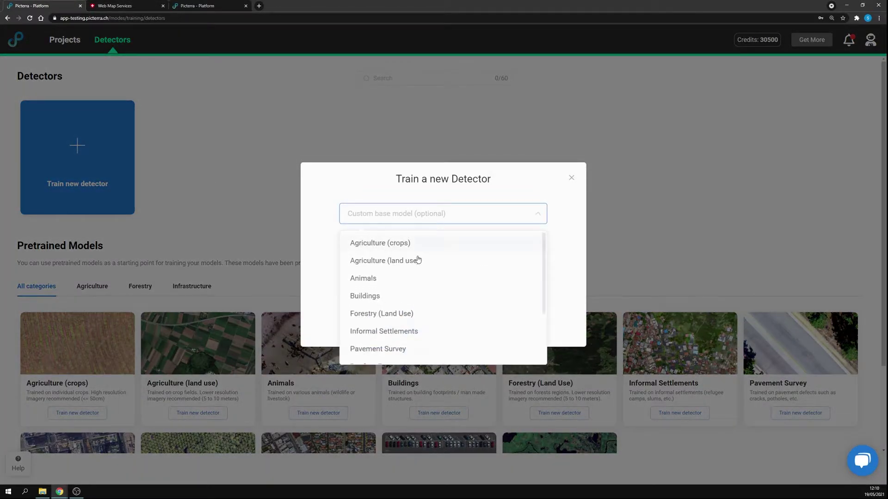
left_click(385, 245)
left_click(400, 223)
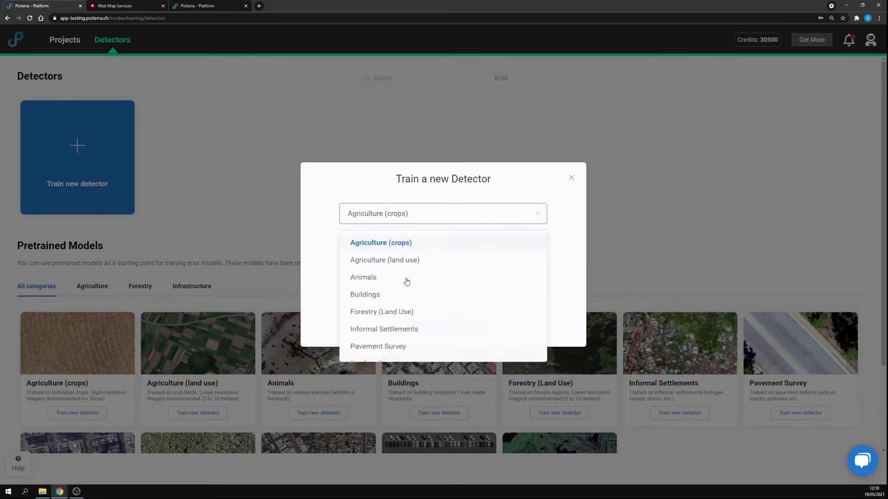
scroll(396, 313, "down", 3)
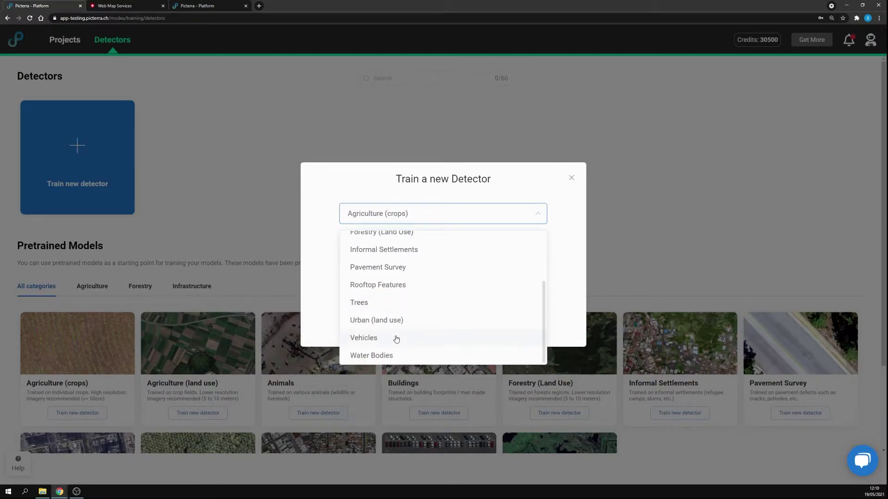
left_click(396, 337)
left_click(418, 238)
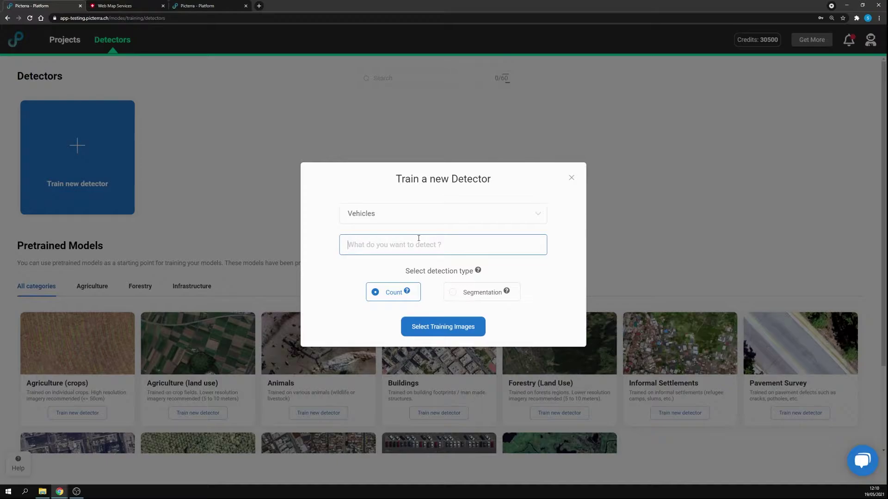
type("Tur")
type("orial vehicles")
Add the Tutorial project's Zurich image to the detector's training images.
left_click(440, 329)
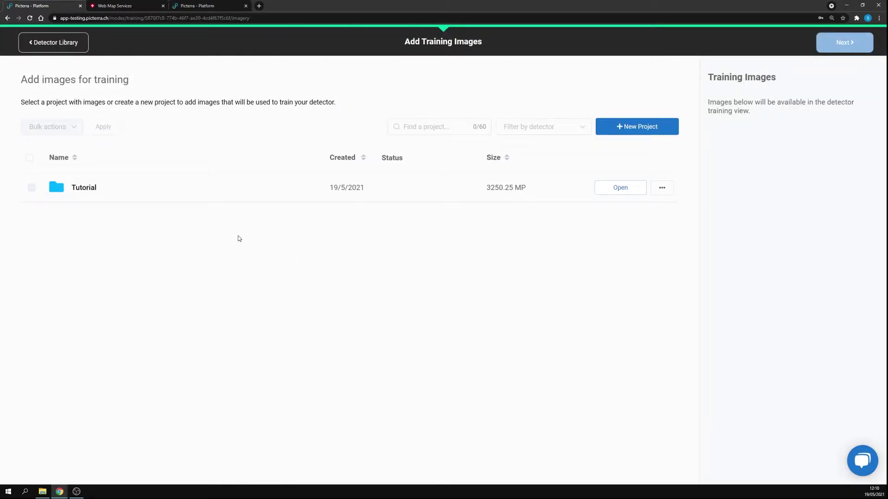
left_click(617, 189)
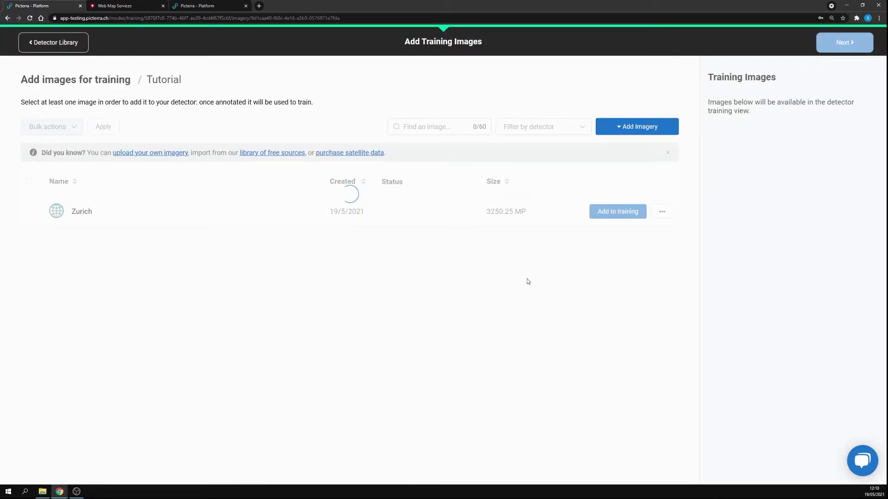
left_click(613, 213)
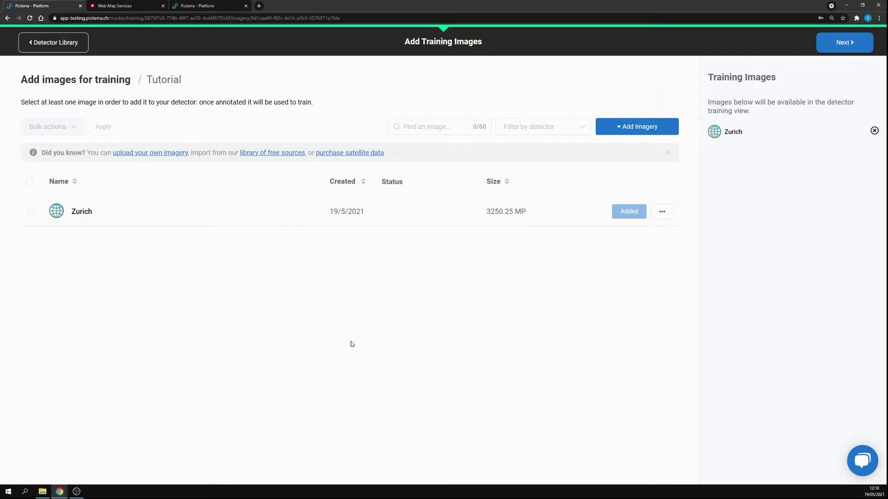
Open the training editor, dismiss the guide, and zoom into the bridge intersection.
left_click(838, 45)
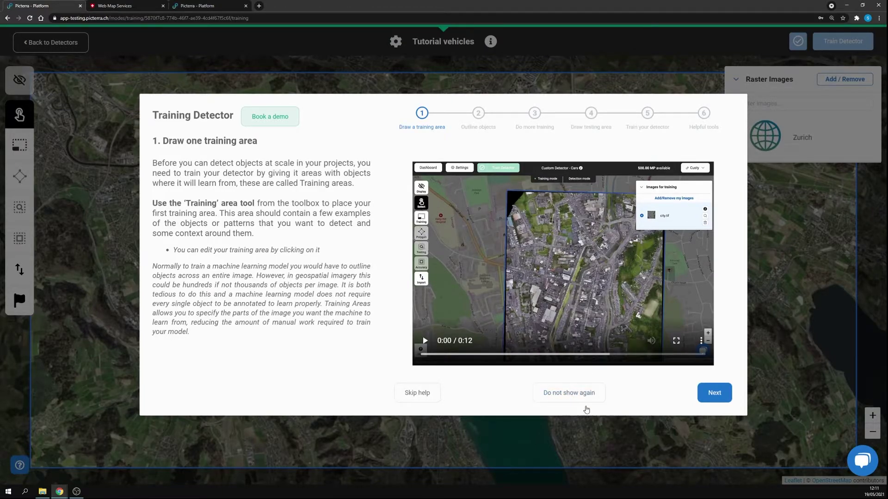
left_click(577, 394)
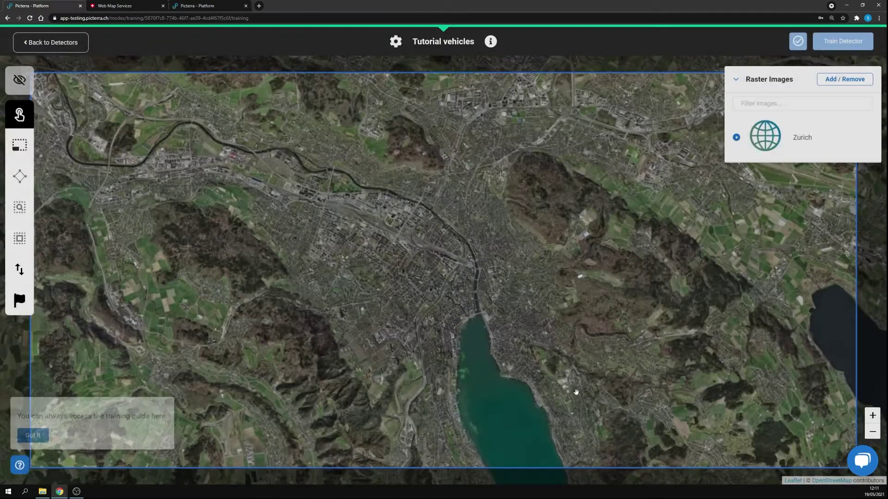
scroll(451, 277, "up", 3)
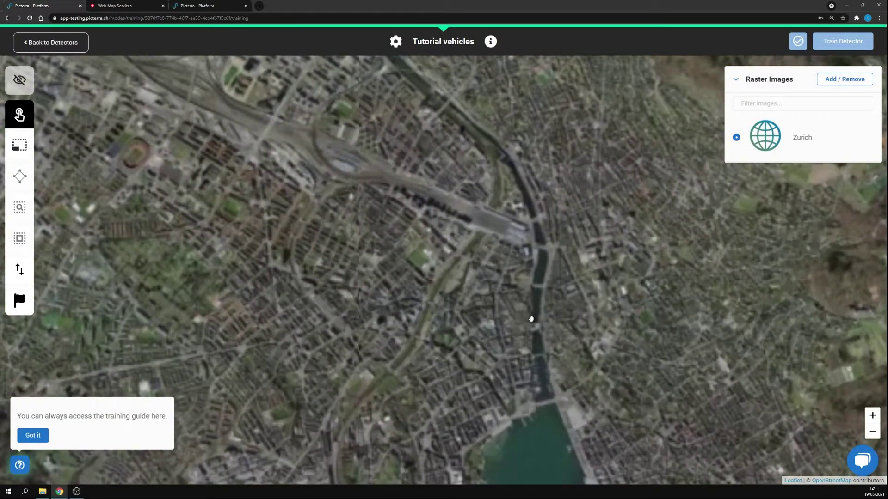
scroll(543, 218, "up", 2)
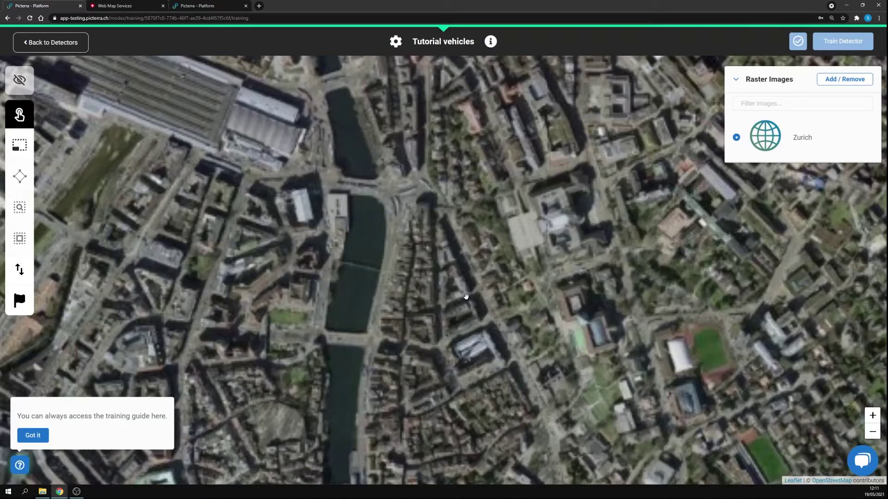
scroll(491, 194, "up", 1)
scroll(460, 222, "up", 1)
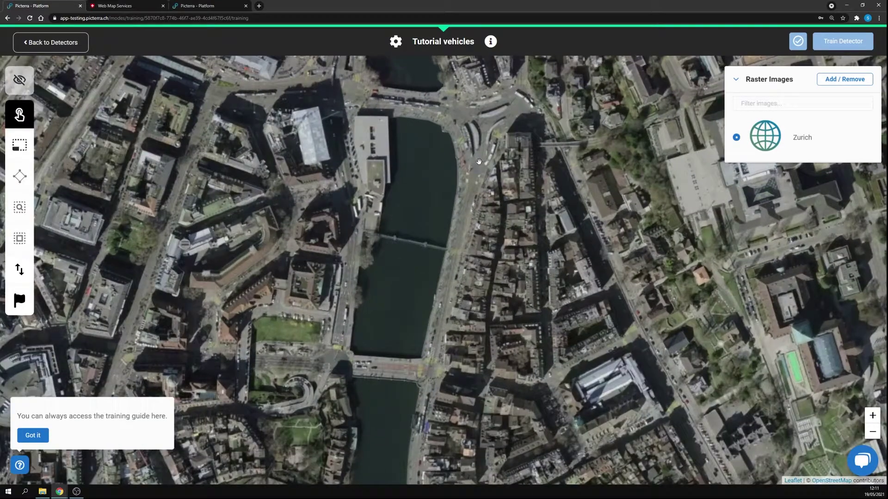
scroll(407, 394, "up", 1)
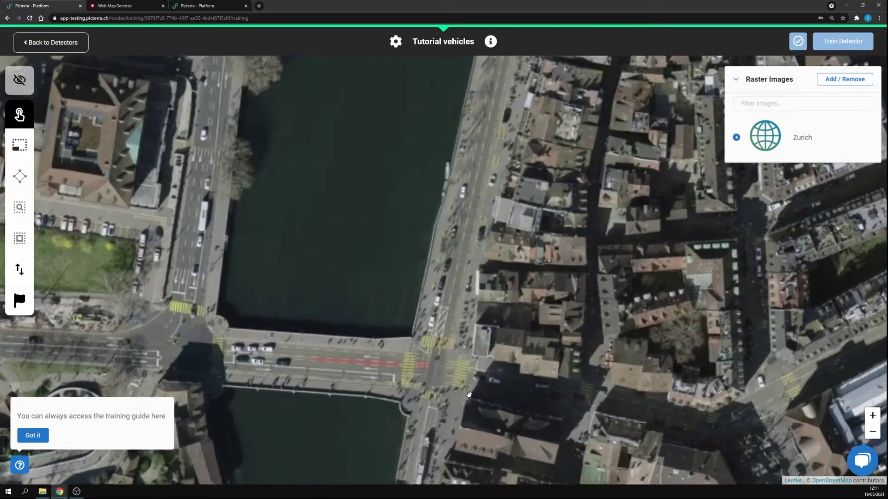
scroll(407, 389, "up", 2)
Draw a rectangular training area around the street junction at the bridge's east end.
left_click(19, 145)
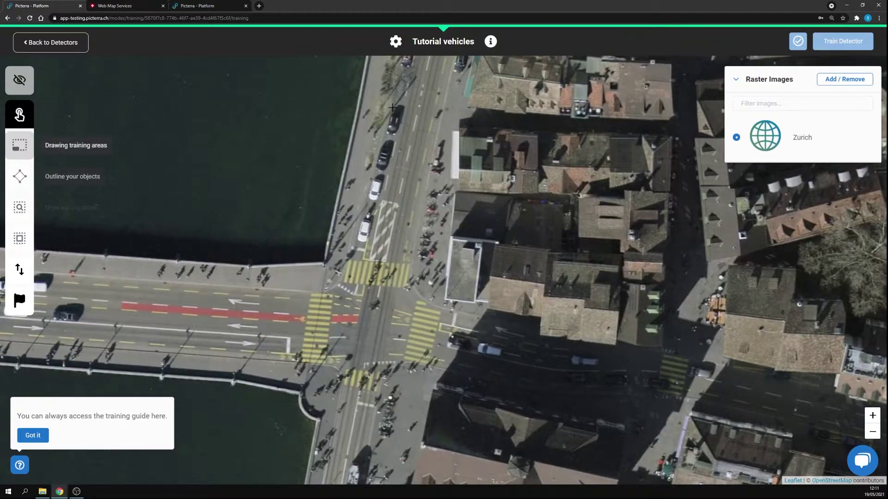
left_click(307, 94)
left_click(533, 326)
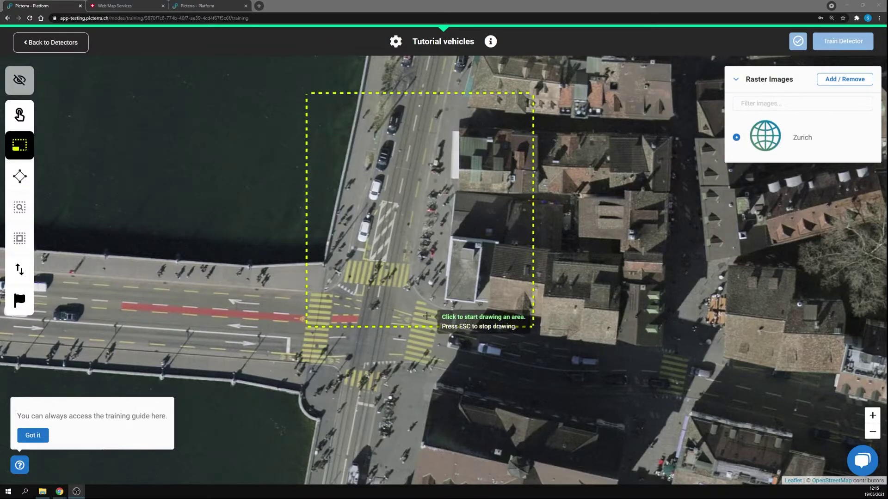
scroll(427, 316, "down", 3)
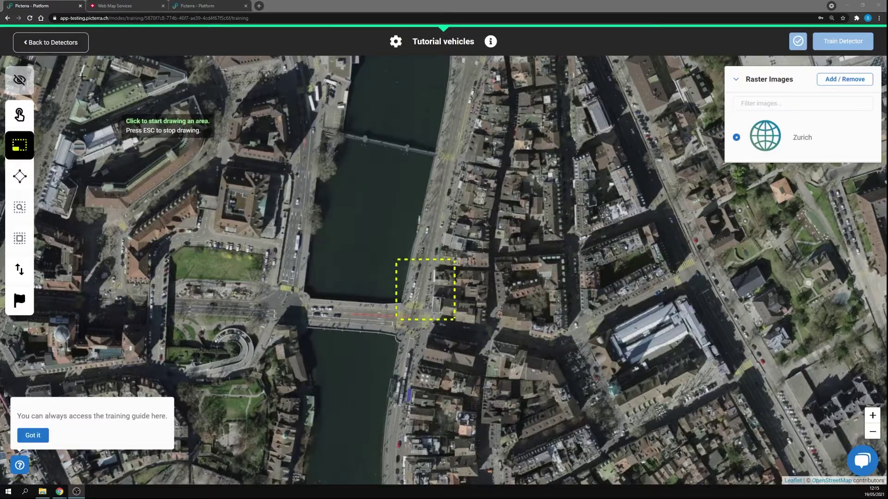
Create a second project named TutorialV2 from the Projects list.
left_click(64, 46)
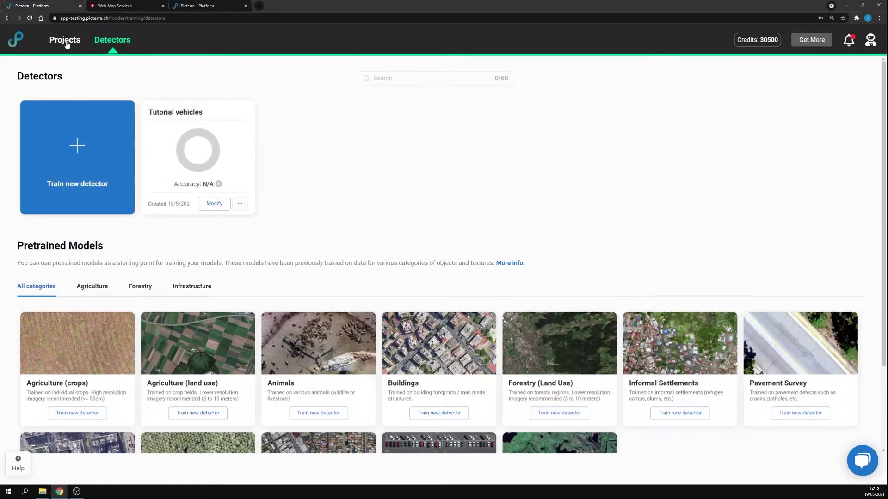
left_click(65, 46)
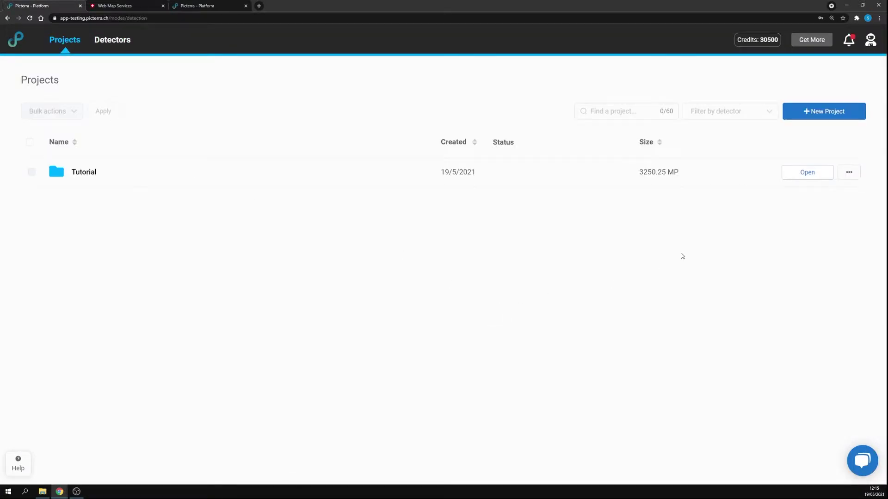
left_click(809, 119)
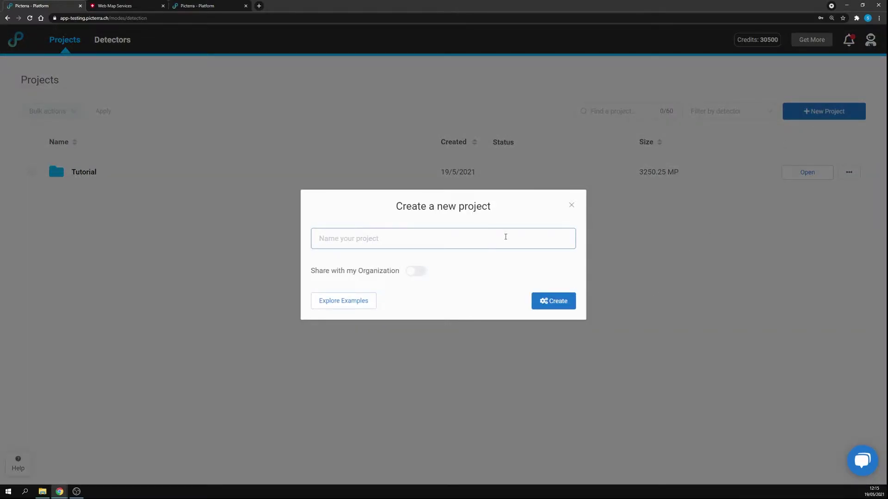
type("TutorialV2")
left_click(541, 299)
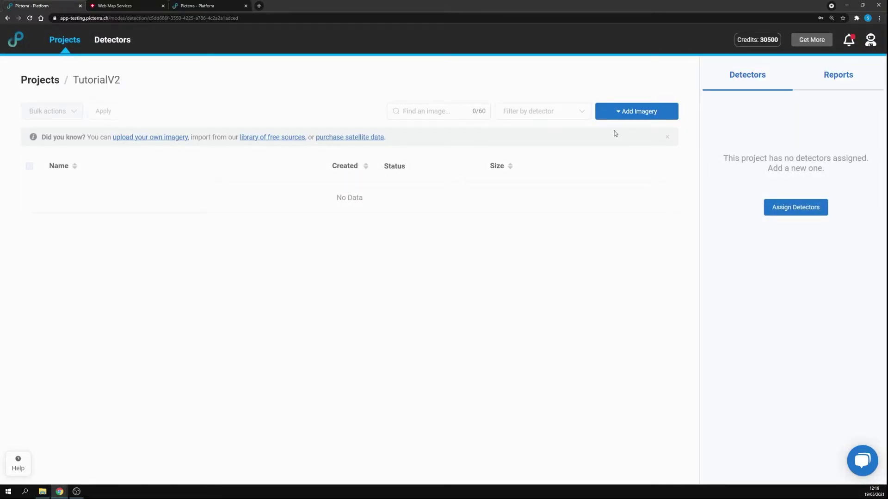
Begin an online map imagery import that connects a new imagery server.
left_click(624, 114)
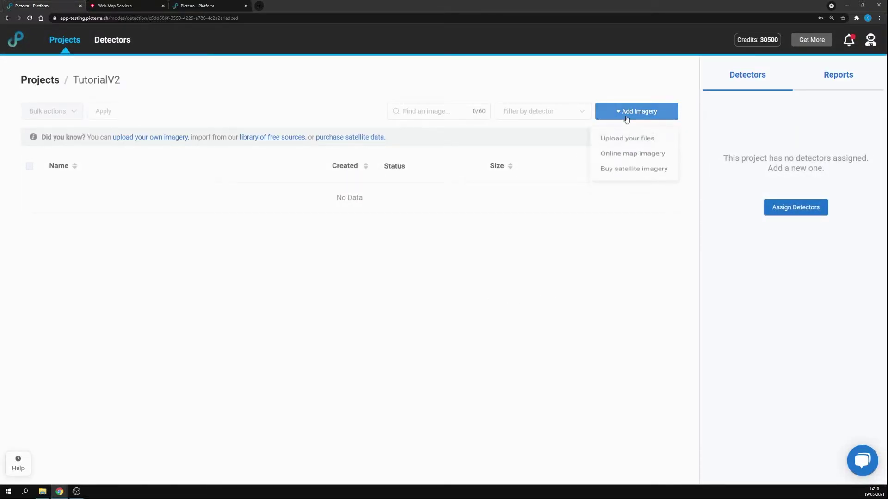
left_click(628, 160)
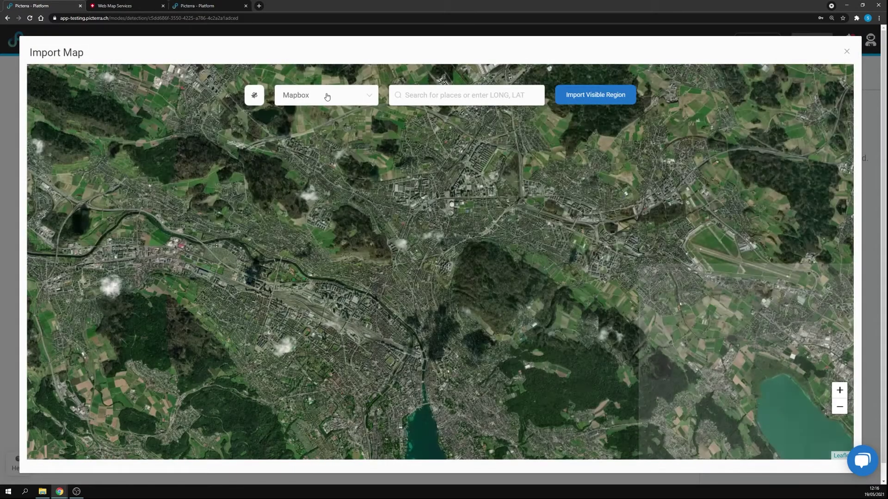
left_click(326, 95)
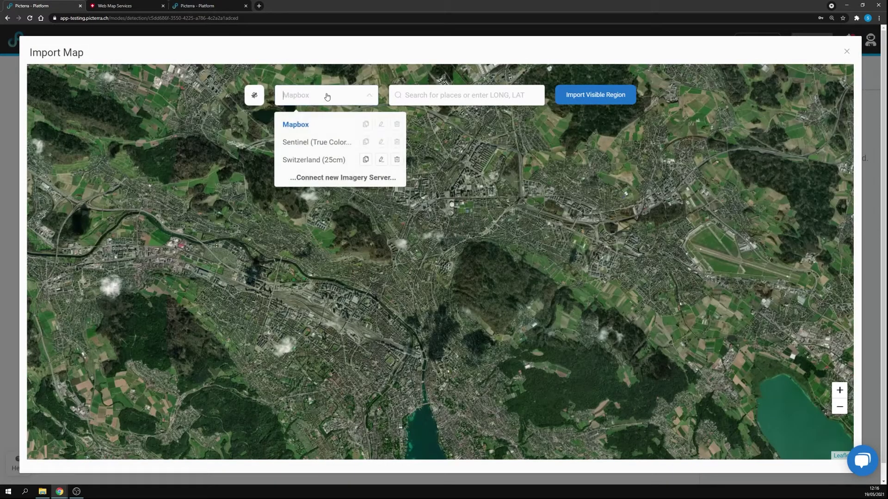
left_click(352, 181)
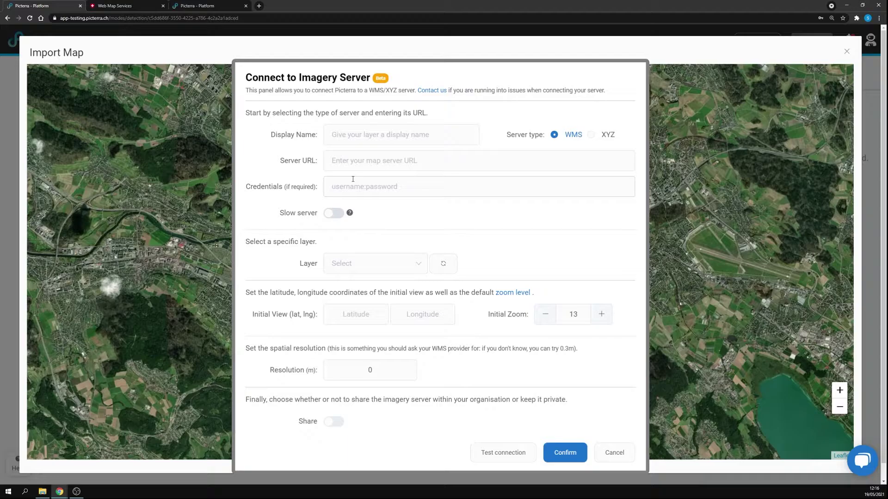
left_click(99, 4)
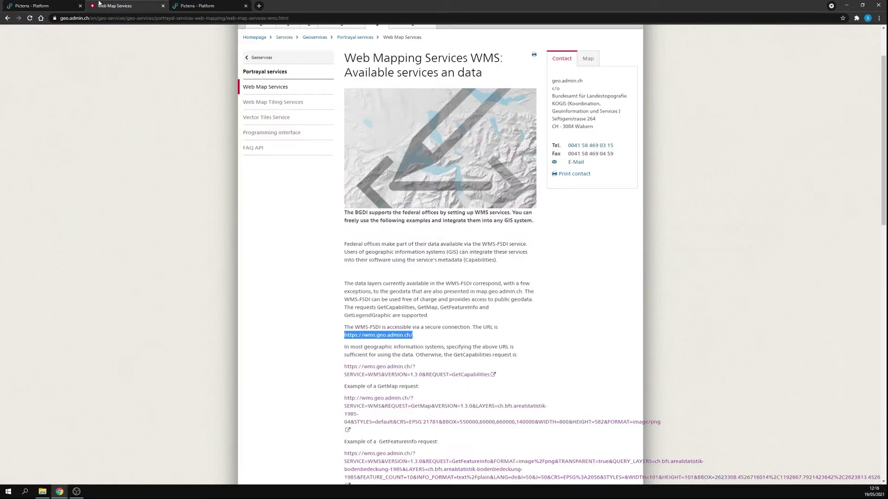
left_click(415, 340)
left_click_drag(412, 337, 338, 338)
key("ctrl+c")
key("ctrl+shift+Tab")
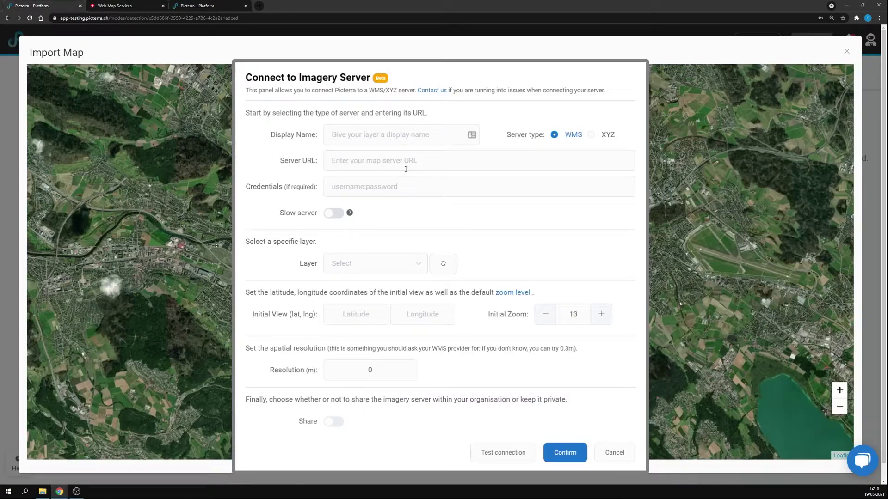
left_click(406, 169)
key("ctrl+v")
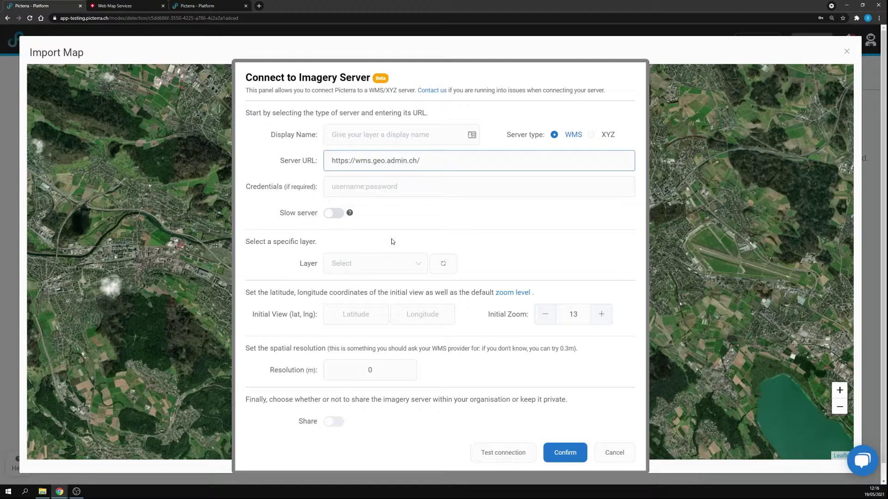
left_click(385, 140)
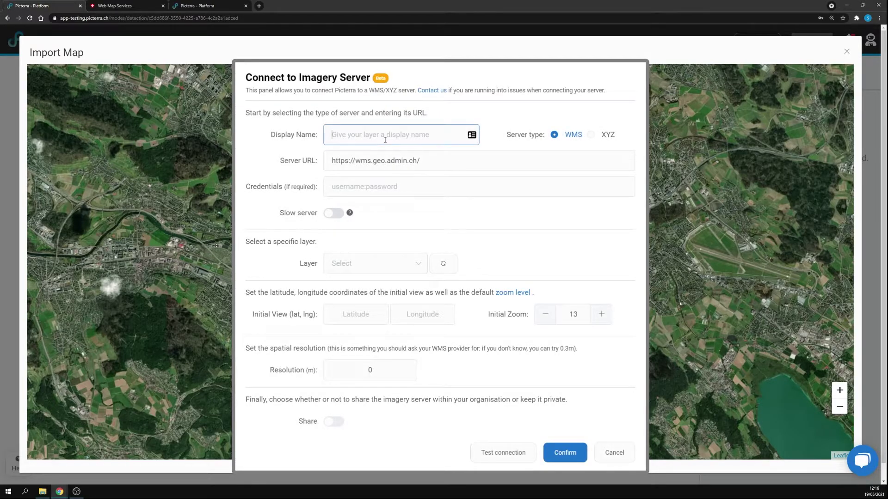
type("TU")
type("torialLayer")
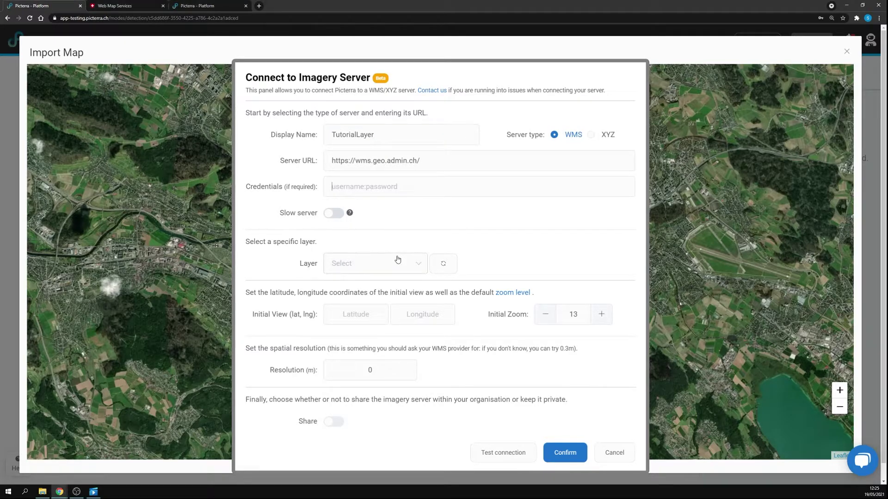
Choose ch.swisstopo.swissimage-product_1946 as the WMS layer.
left_click(397, 260)
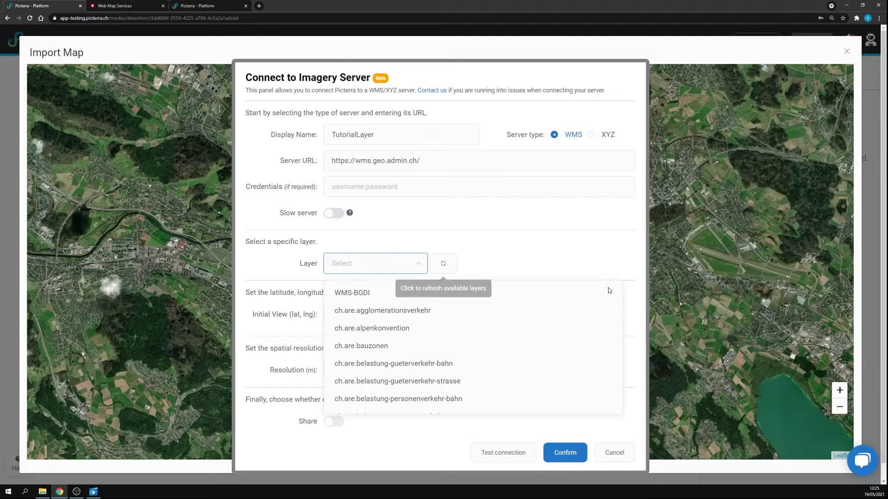
scroll(558, 329, "down", 3)
scroll(557, 329, "down", 3)
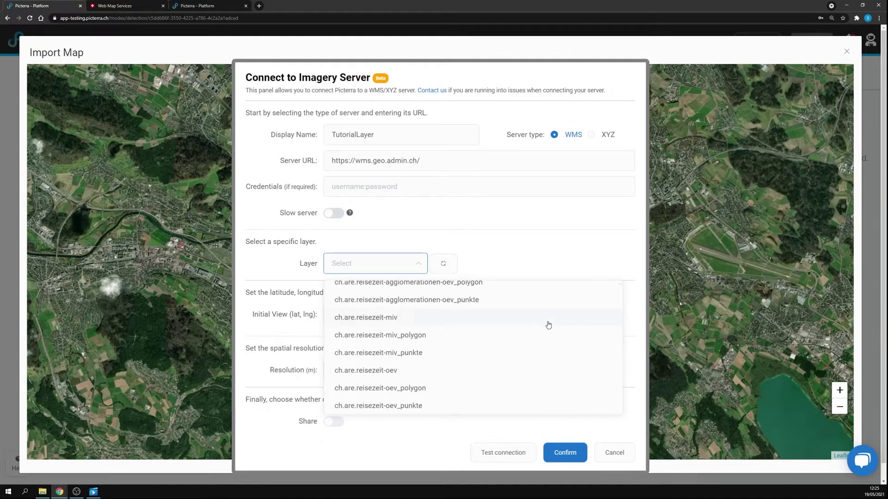
scroll(501, 317, "down", 3)
scroll(501, 323, "down", 3)
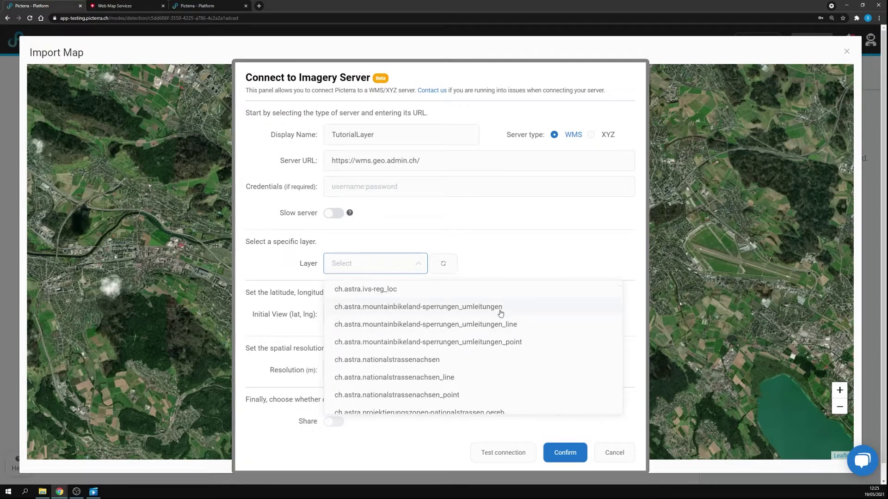
scroll(544, 353, "down", 2)
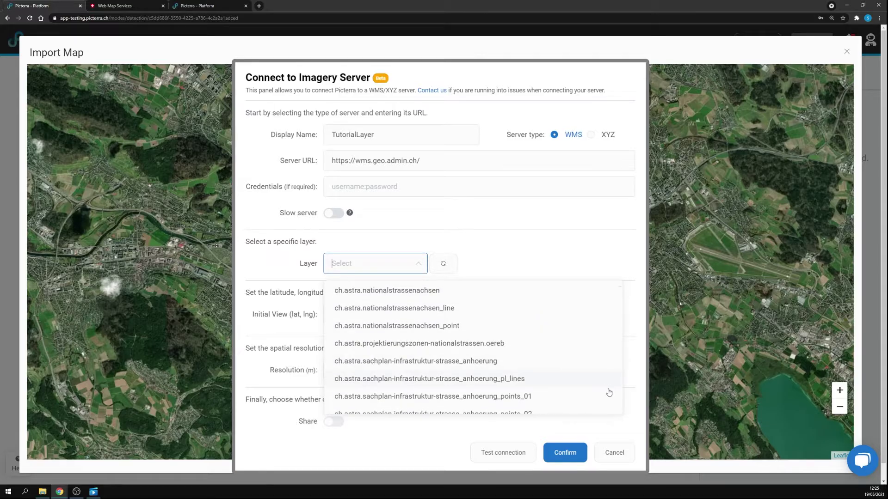
scroll(621, 400, "down", 15)
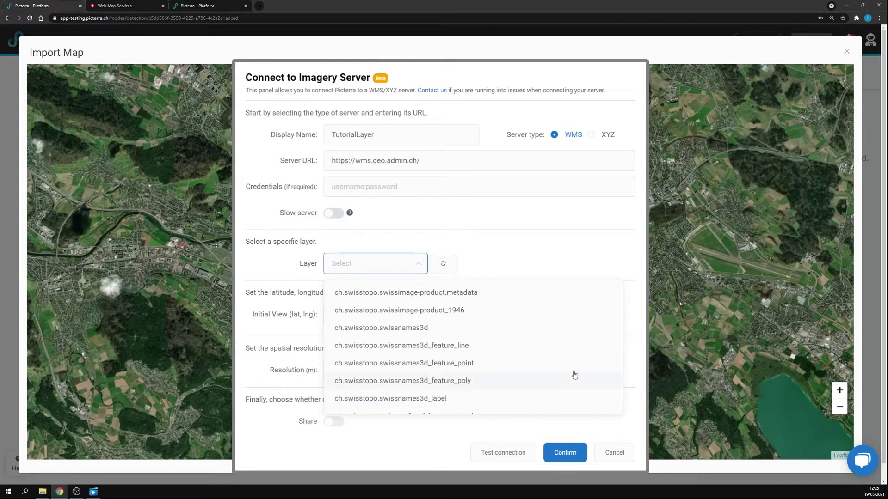
scroll(539, 363, "down", 3)
scroll(540, 364, "up", 6)
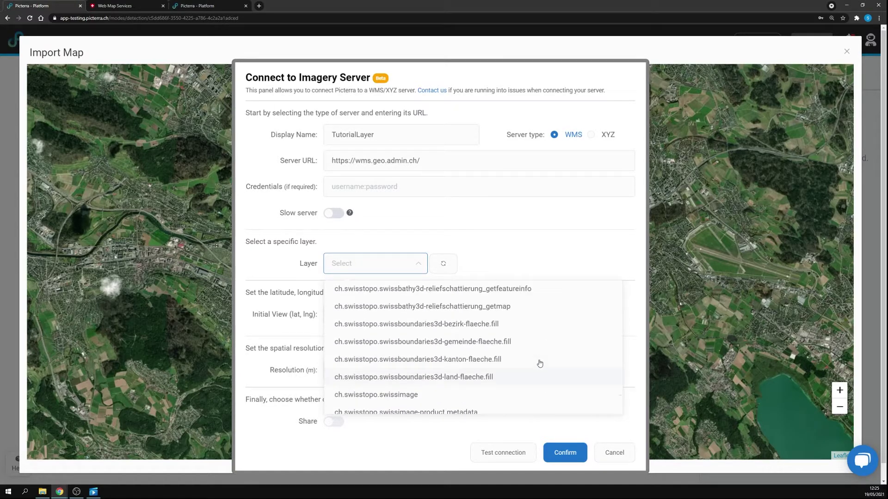
scroll(539, 363, "up", 6)
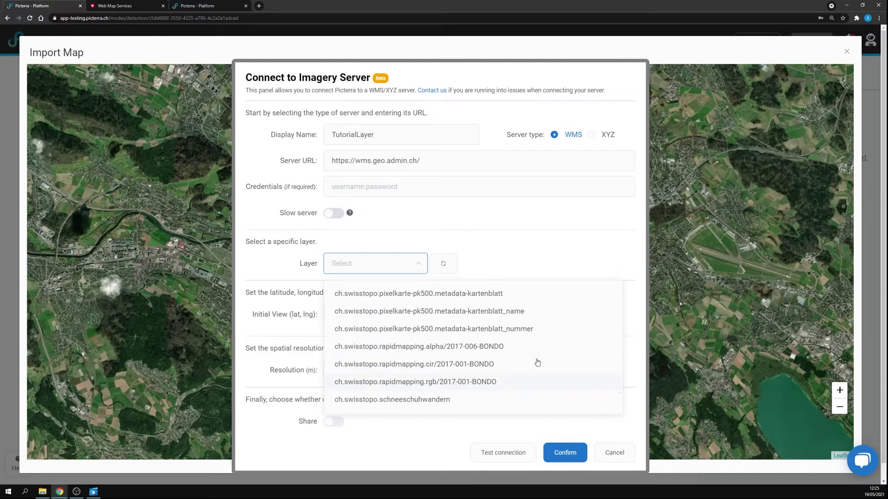
scroll(537, 362, "down", 6)
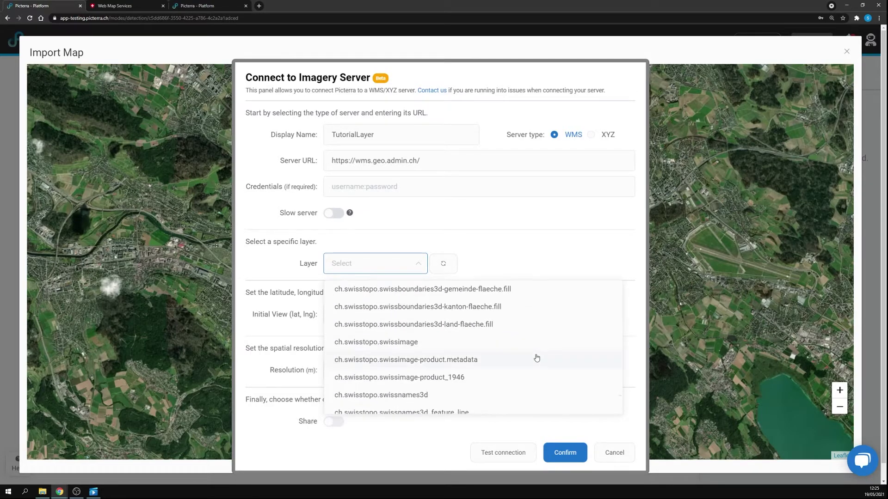
scroll(536, 358, "down", 3)
scroll(535, 357, "up", 3)
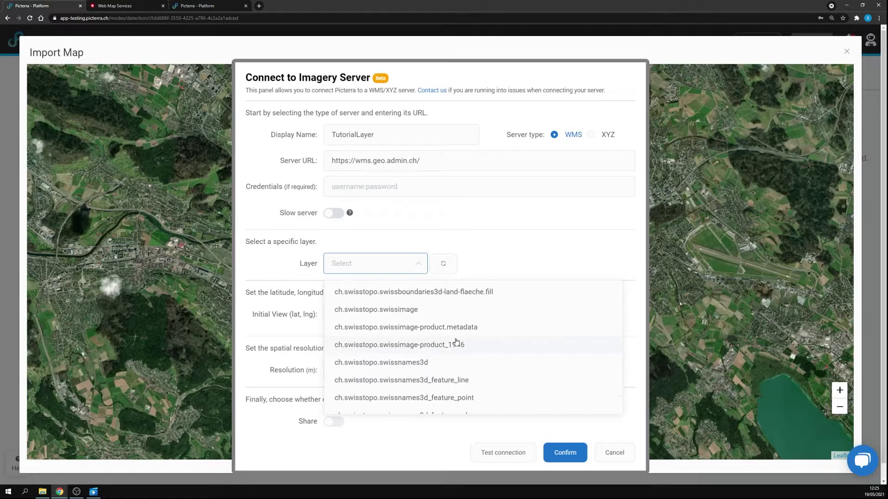
left_click(456, 343)
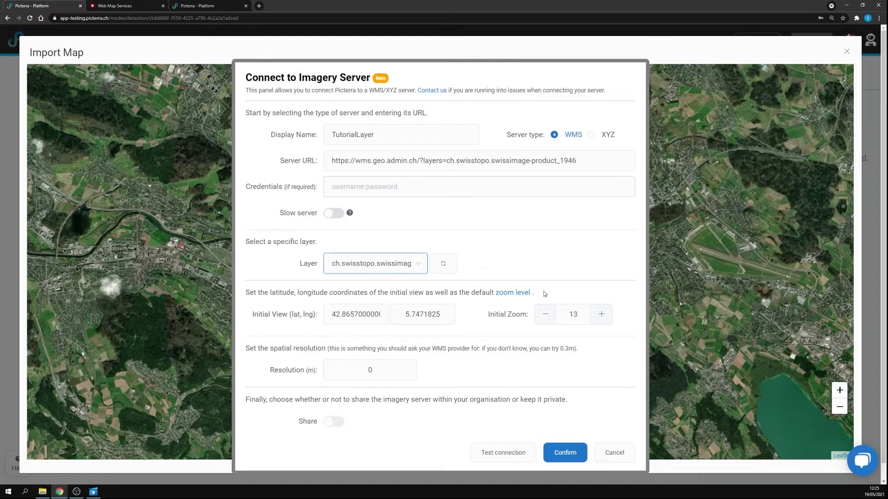
Set the spatial resolution to 0.25 m.
left_click(572, 449)
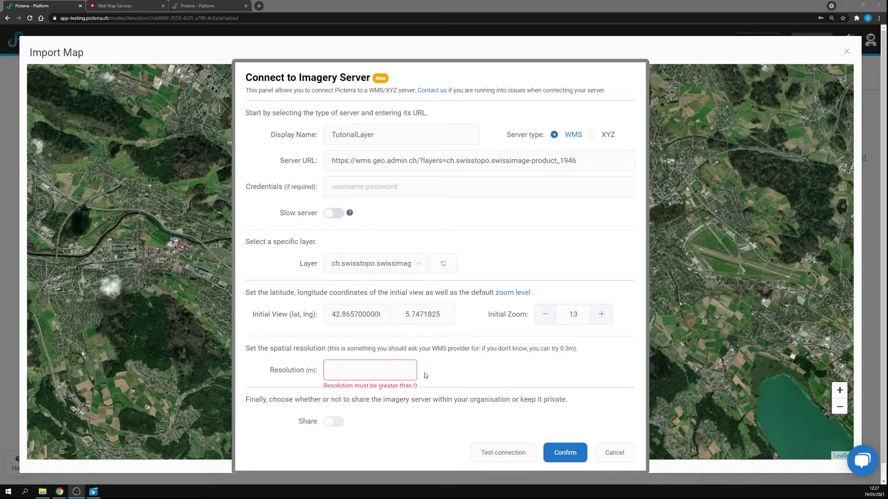
left_click(381, 367)
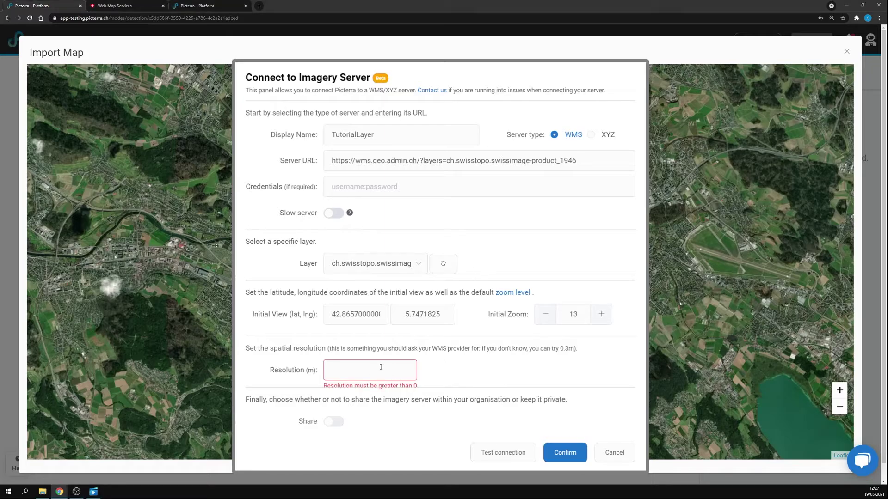
type("0.25")
Confirm the TutorialLayer server connection and bring Switzerland into view in the 1946 imagery.
left_click(565, 452)
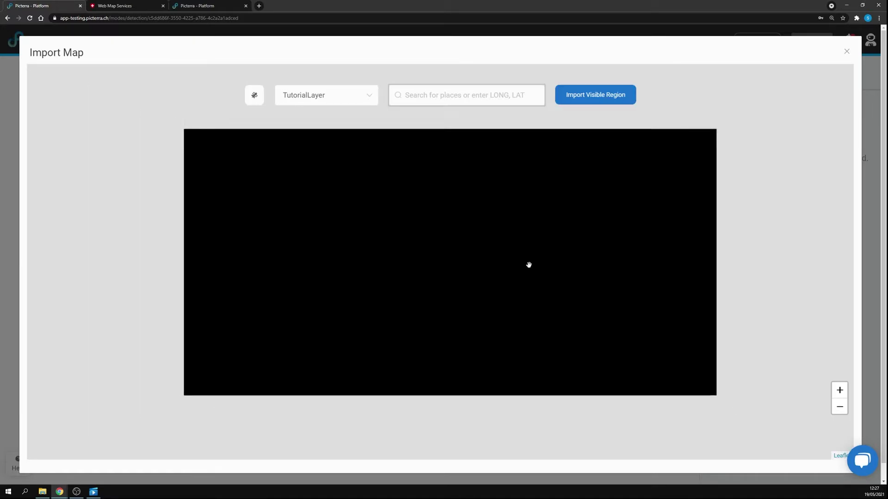
left_click_drag(529, 264, 409, 362)
left_click_drag(442, 200, 414, 342)
scroll(397, 268, "up", 1)
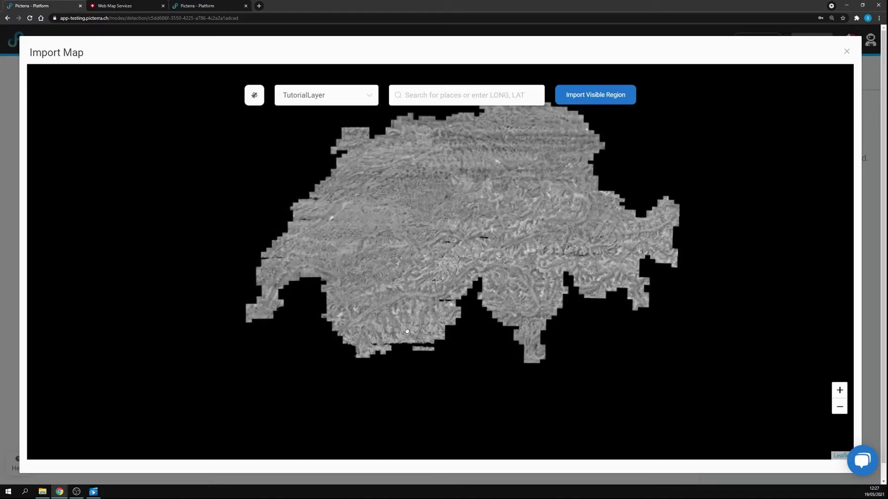
Zoom in on northern Switzerland and center the map on central Zurich and the lake's north end.
left_click_drag(365, 267, 367, 298)
scroll(352, 333, "up", 1)
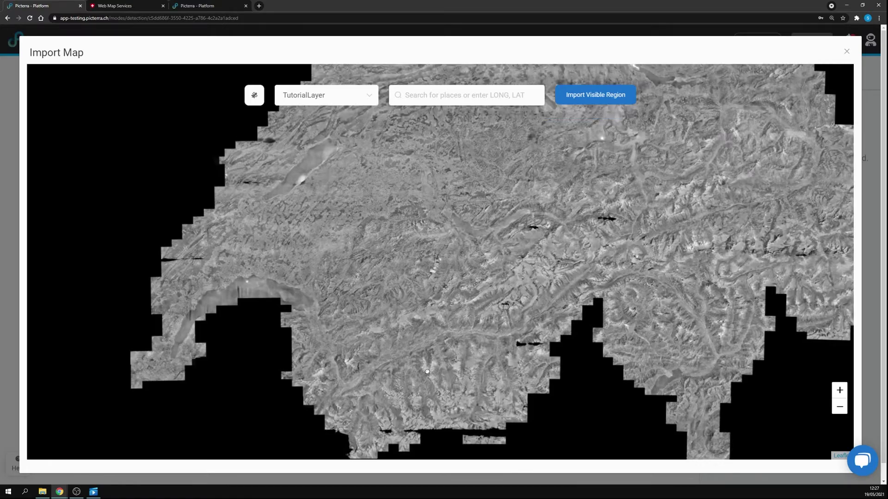
left_click_drag(400, 276, 163, 423)
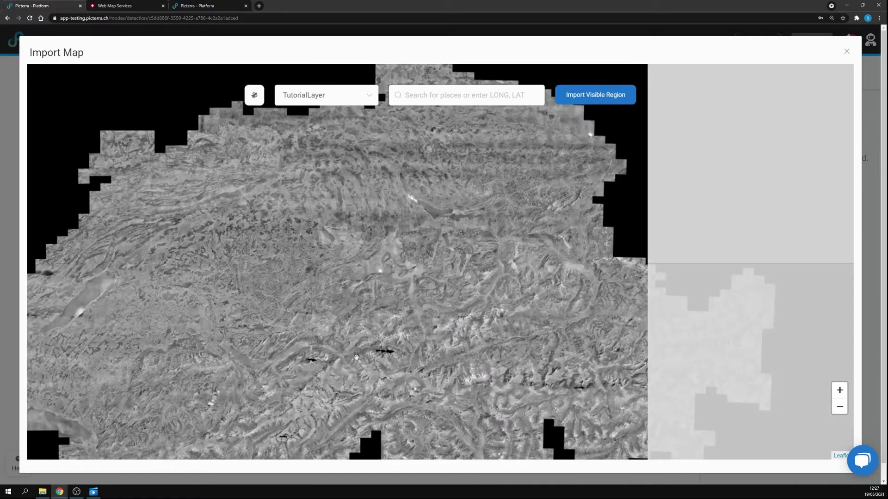
left_click_drag(386, 180, 391, 228)
scroll(399, 226, "up", 3)
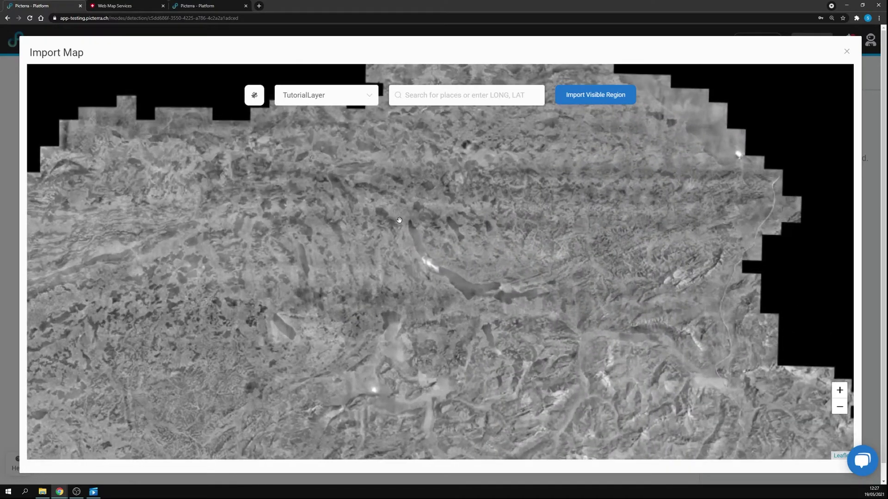
scroll(417, 262, "down", 3)
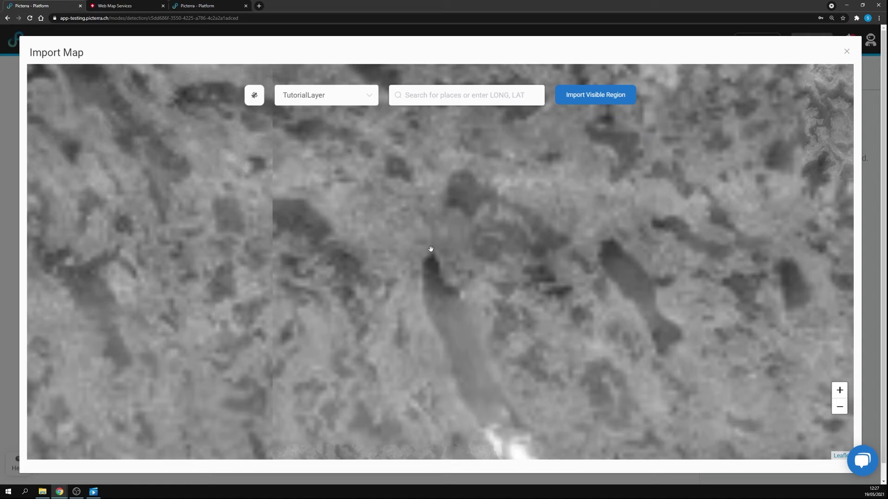
scroll(431, 222, "up", 2)
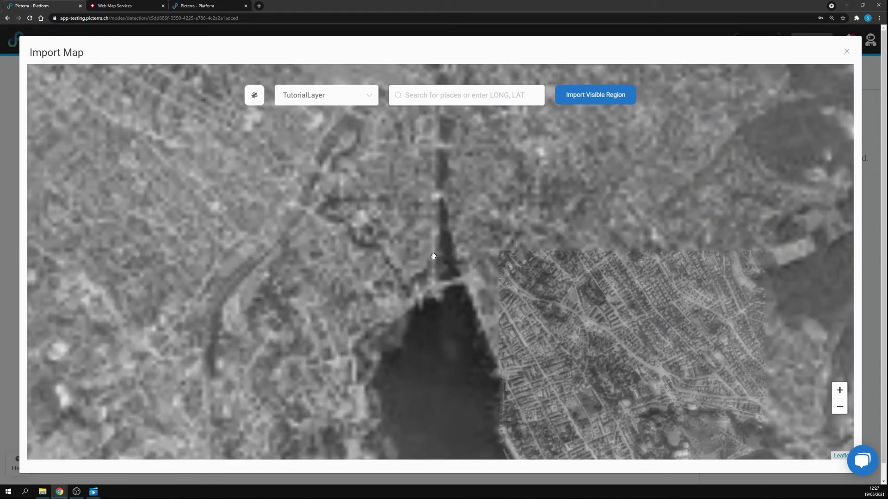
left_click_drag(425, 218, 427, 292)
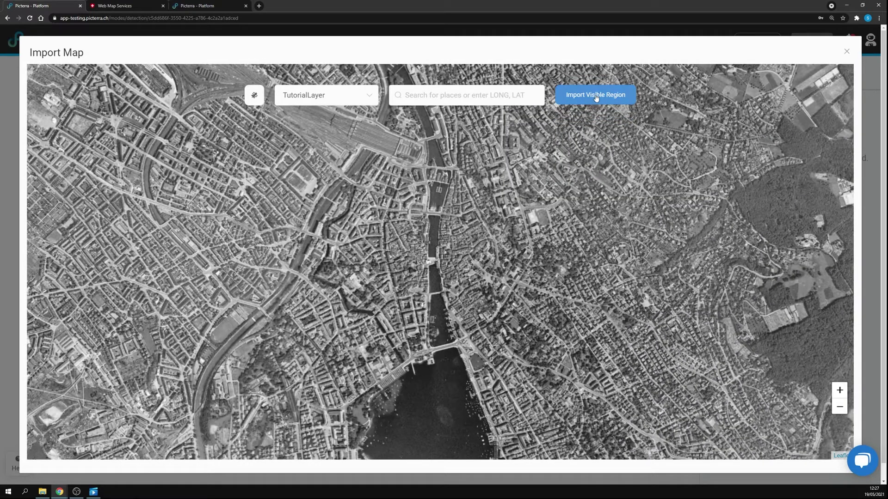
Import the visible Zurich region as a new map named Zurich1946.
left_click(596, 95)
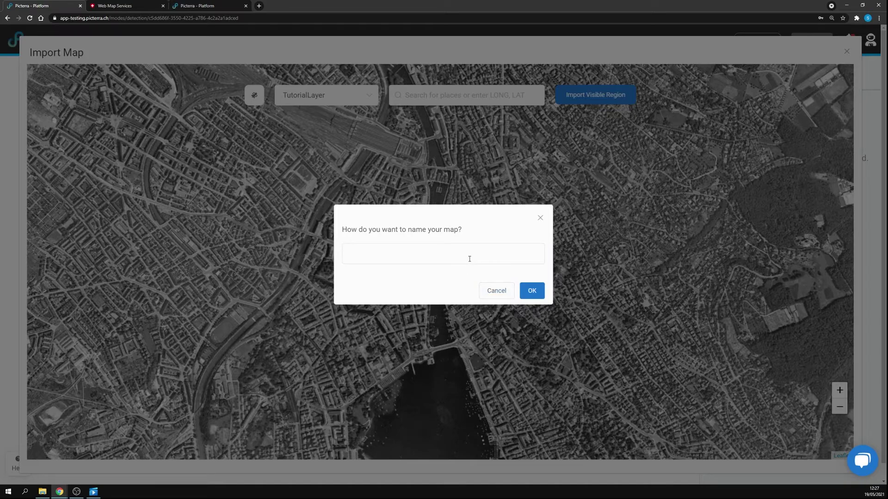
left_click(470, 254)
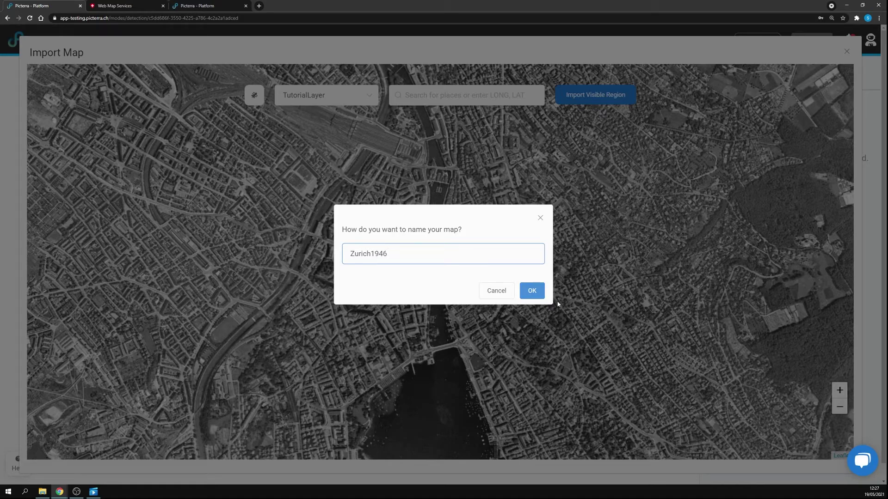
left_click(534, 290)
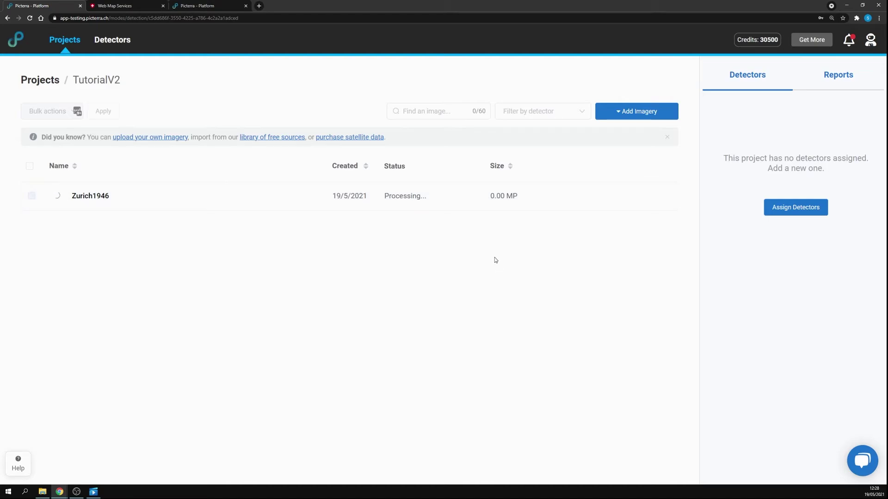
Add Zurich1946 from TutorialV2 to the Tutorial vehicles detector's training images, then return to its training view.
left_click(113, 41)
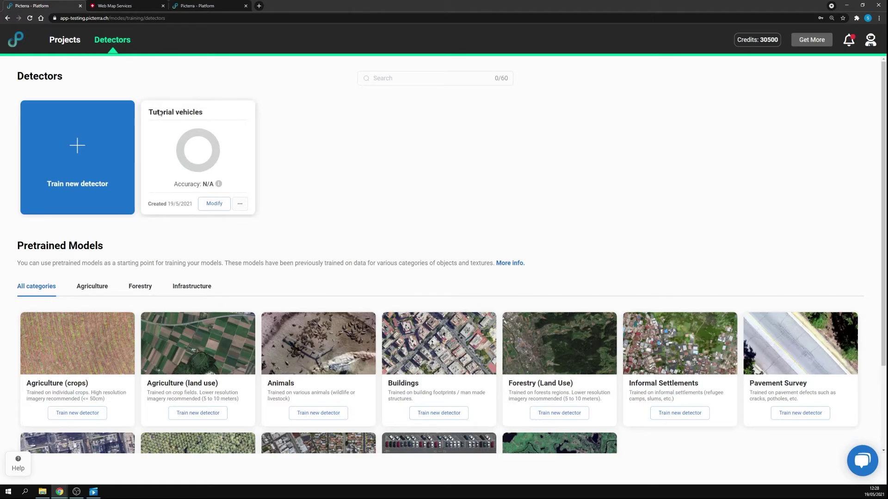
left_click(215, 205)
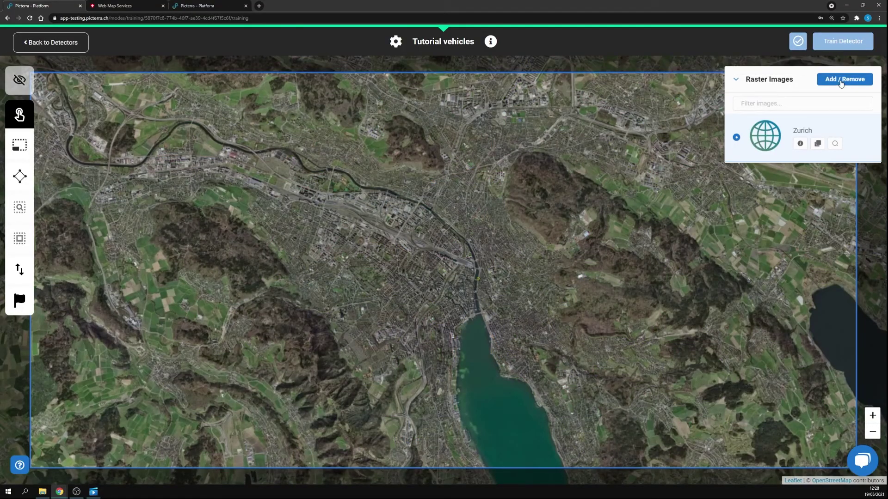
left_click(844, 79)
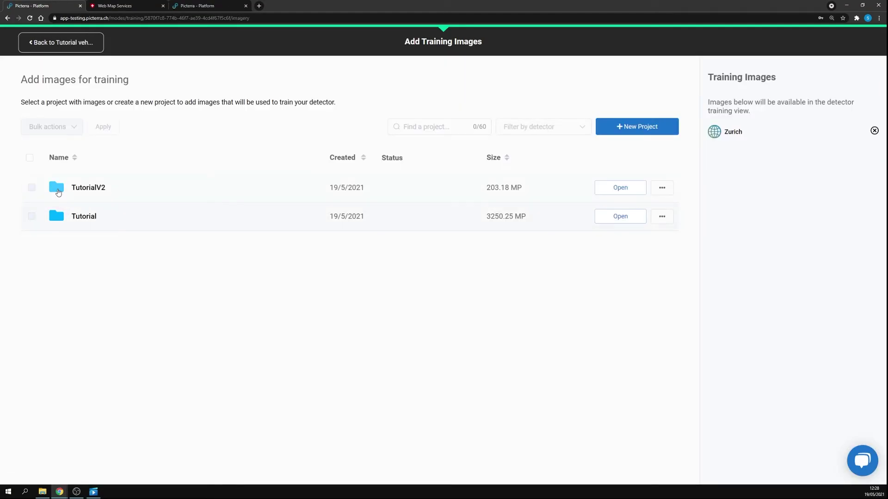
left_click(69, 189)
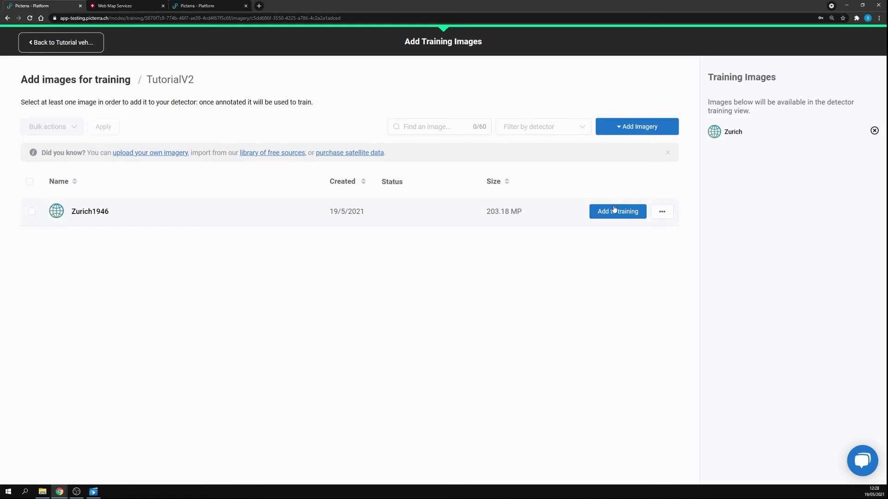
left_click(614, 211)
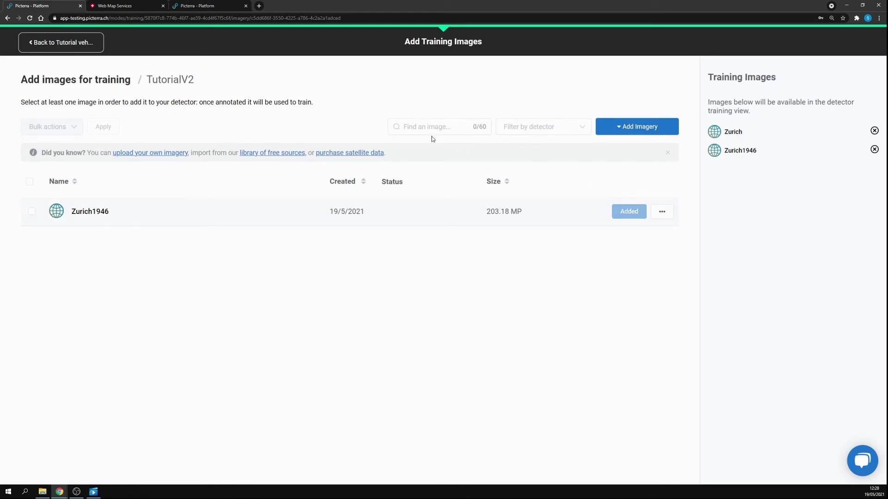
left_click(70, 44)
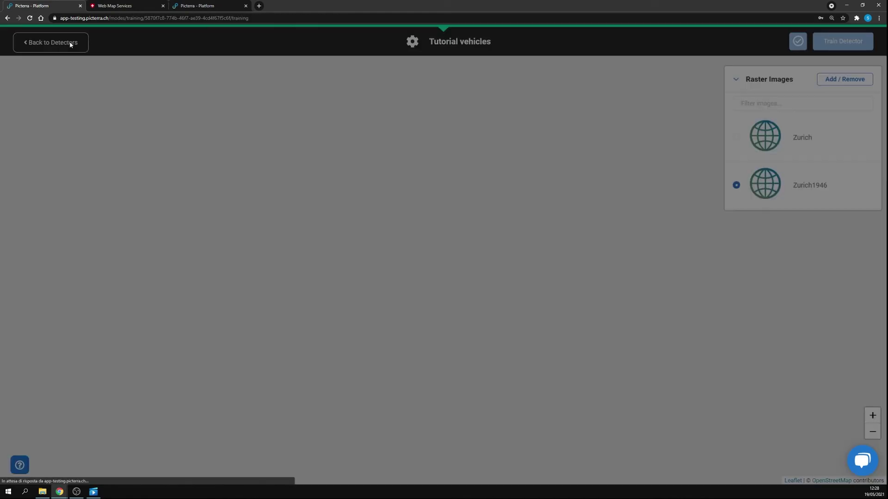